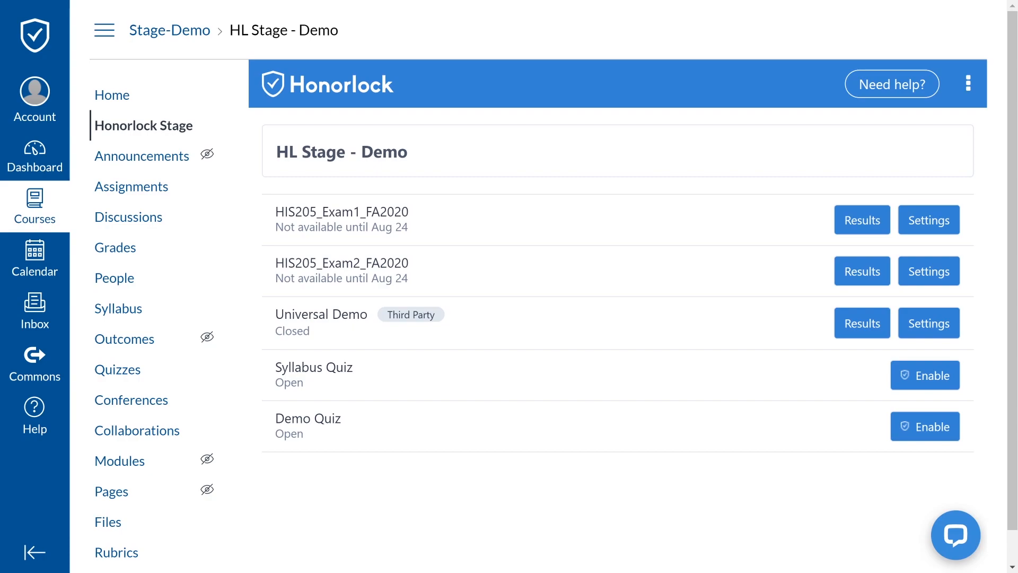
# Enable Honorlock proctoring for the Demo Quiz and bring up its proctoring options
pyautogui.click(935, 436)
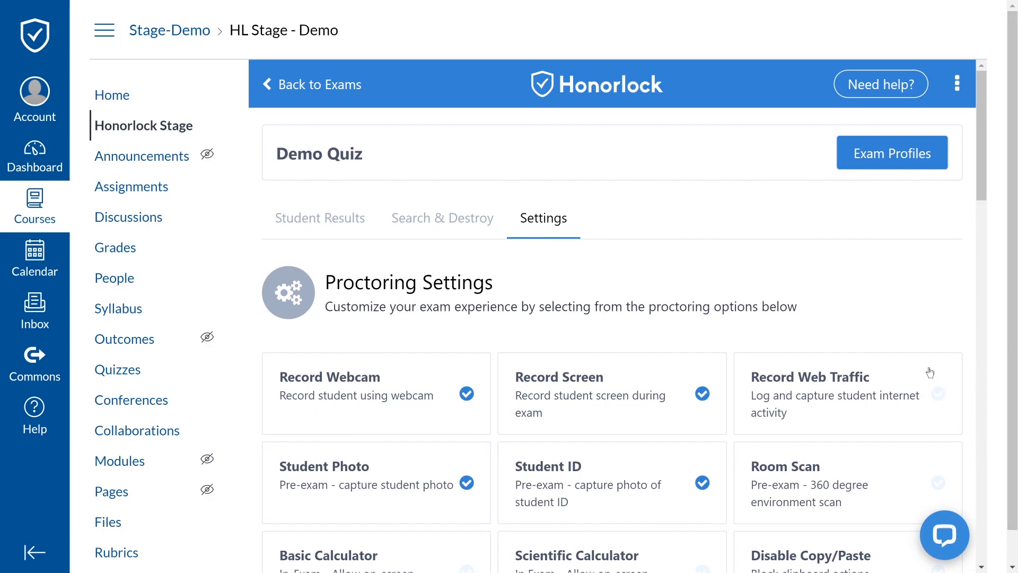
pyautogui.scroll(-3, 930, 370)
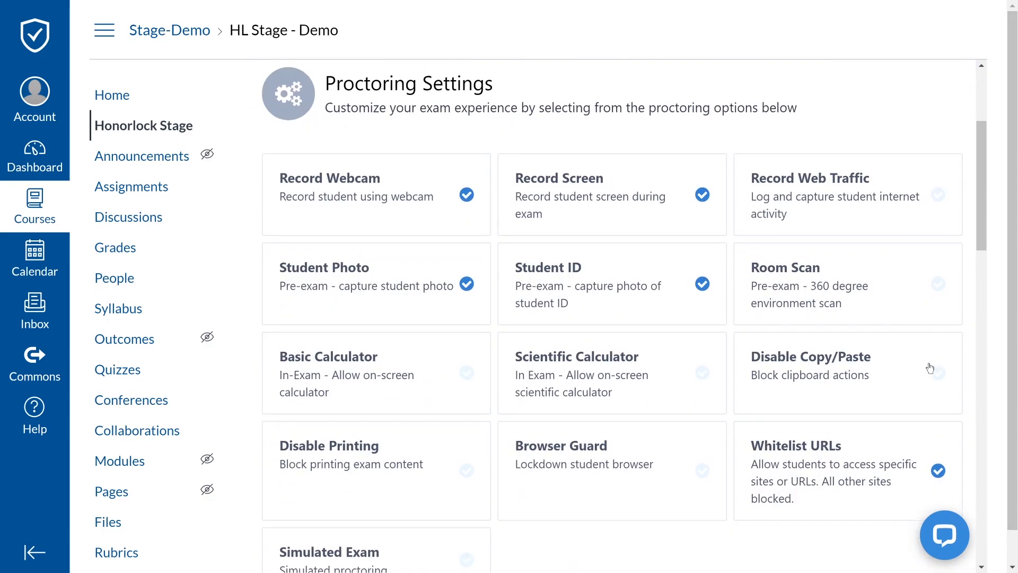
pyautogui.scroll(-1, 930, 367)
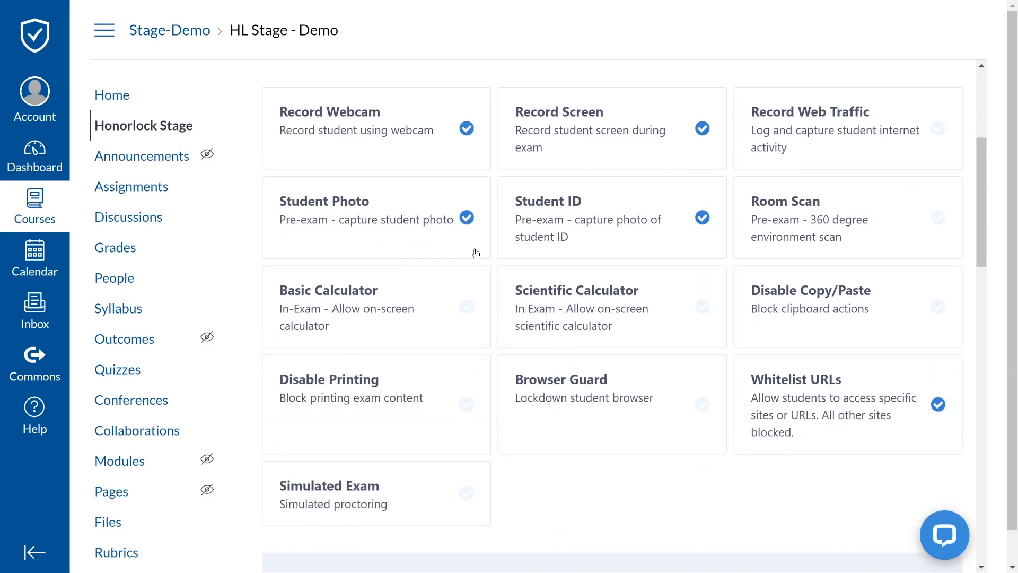
# Turn on the Record Web Traffic and Room Scan proctoring options for the Demo Quiz
pyautogui.click(783, 153)
pyautogui.click(783, 153)
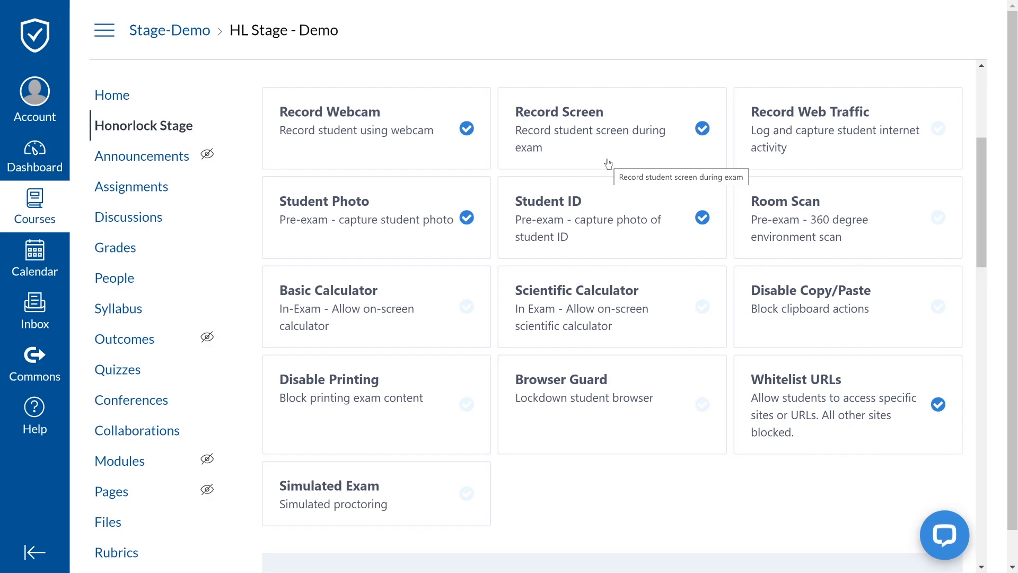
pyautogui.click(837, 164)
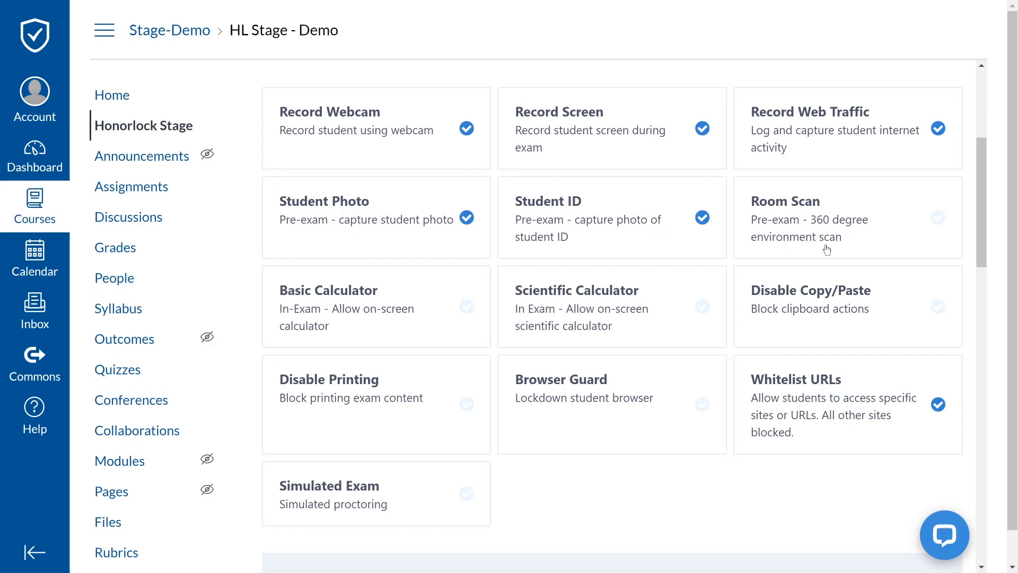
pyautogui.click(859, 252)
# Expand the Additional Instructions editor under Student Guidelines
pyautogui.scroll(-1, 870, 218)
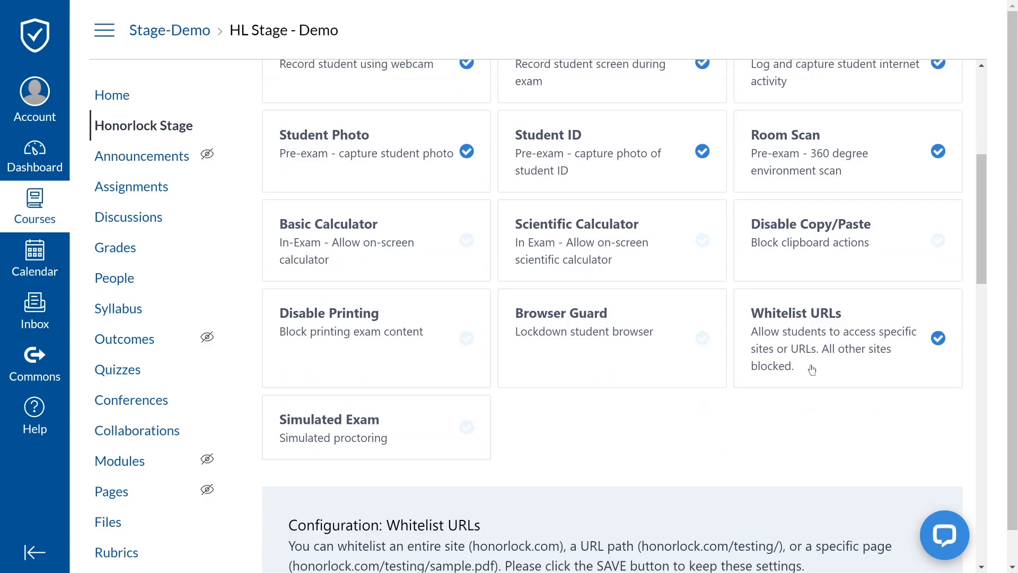
pyautogui.scroll(-6, 806, 411)
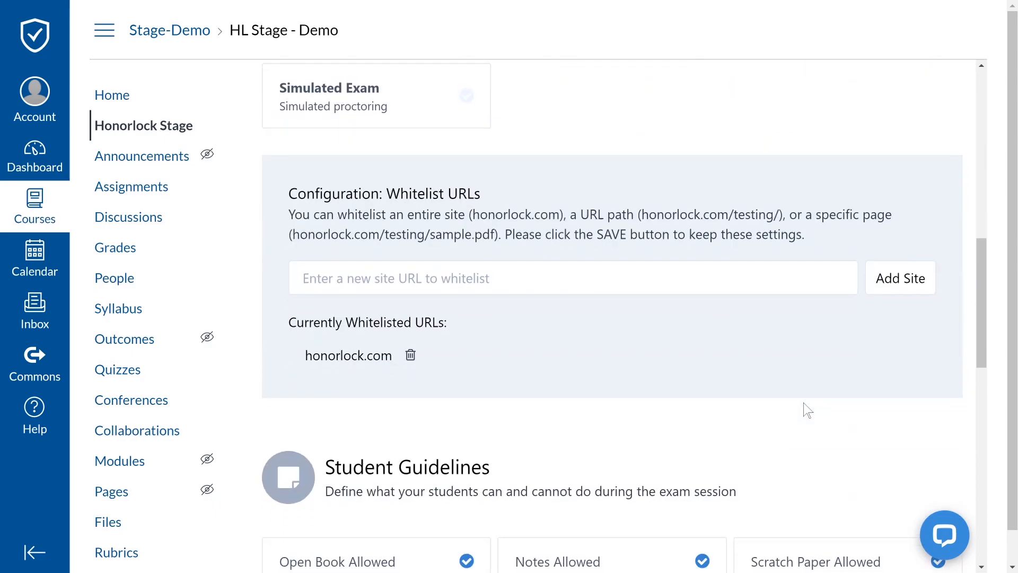
pyautogui.scroll(2, 718, 381)
pyautogui.scroll(-6, 717, 382)
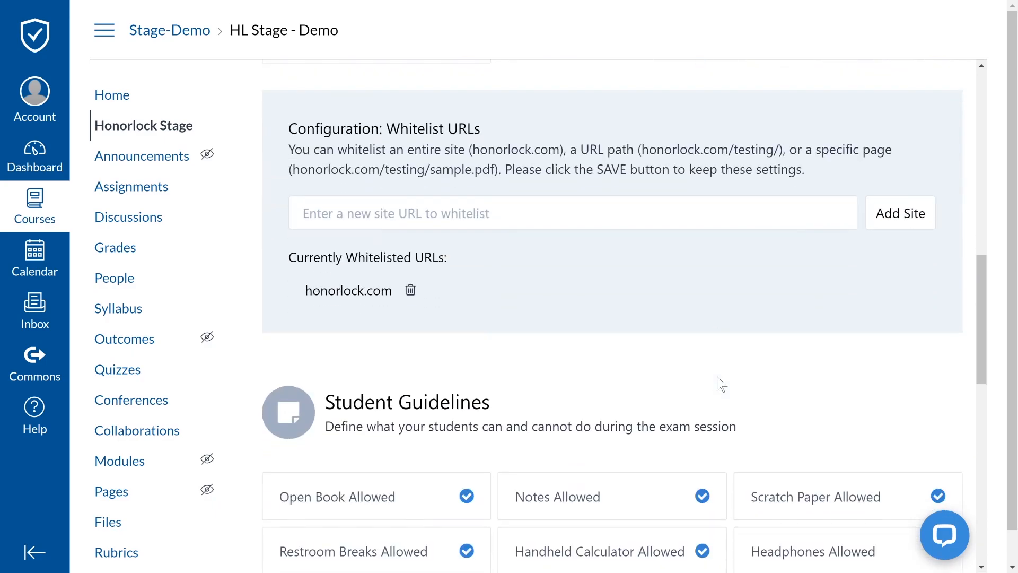
pyautogui.click(401, 385)
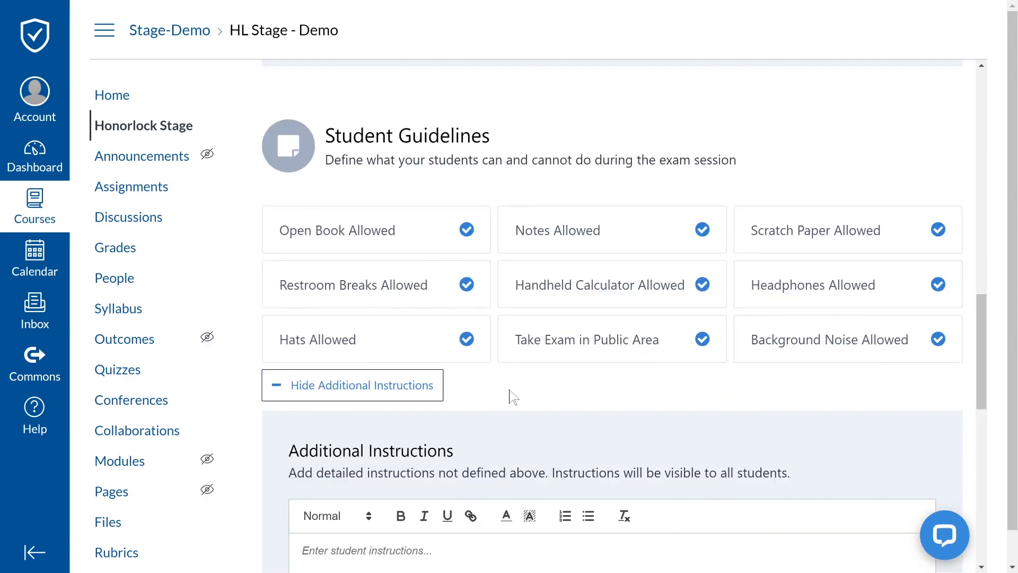
pyautogui.scroll(-3, 523, 397)
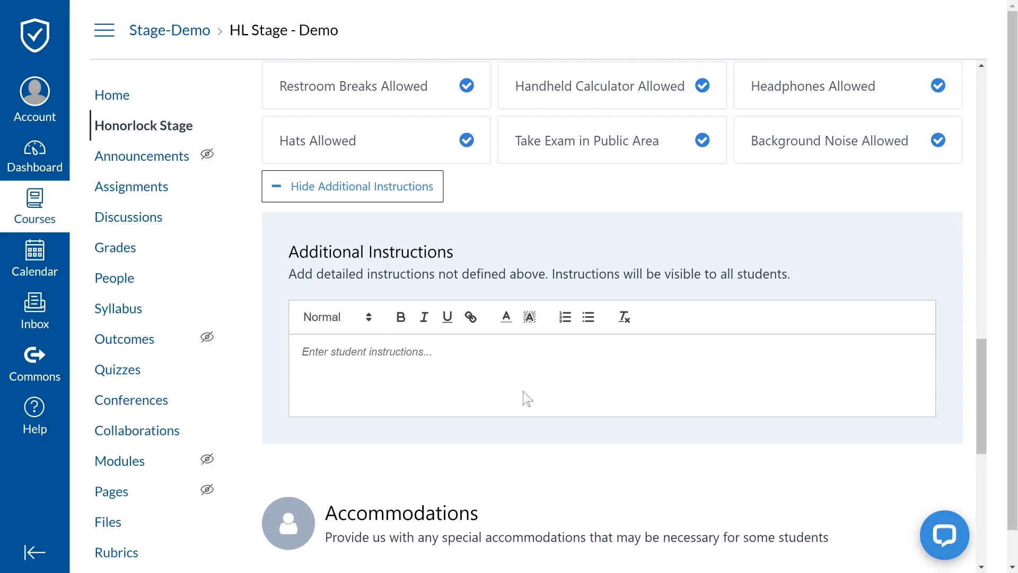
# Turn on Scientific Calculator instead of Basic Calculator, plus the Disable Copy/Paste, Disable Printing and Browser Guard proctoring options
pyautogui.scroll(14, 526, 397)
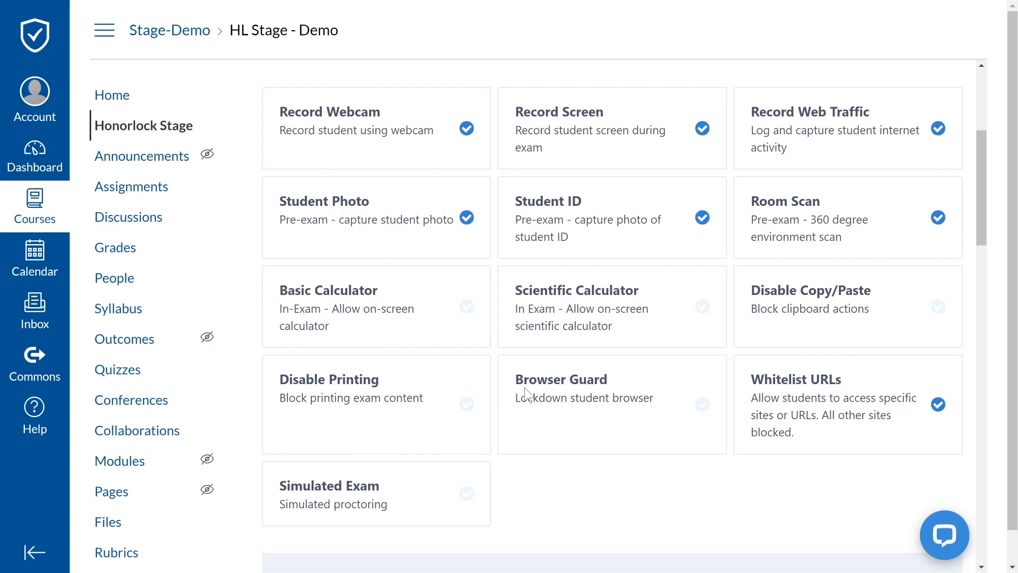
pyautogui.click(462, 329)
pyautogui.click(660, 323)
pyautogui.click(800, 333)
pyautogui.click(462, 380)
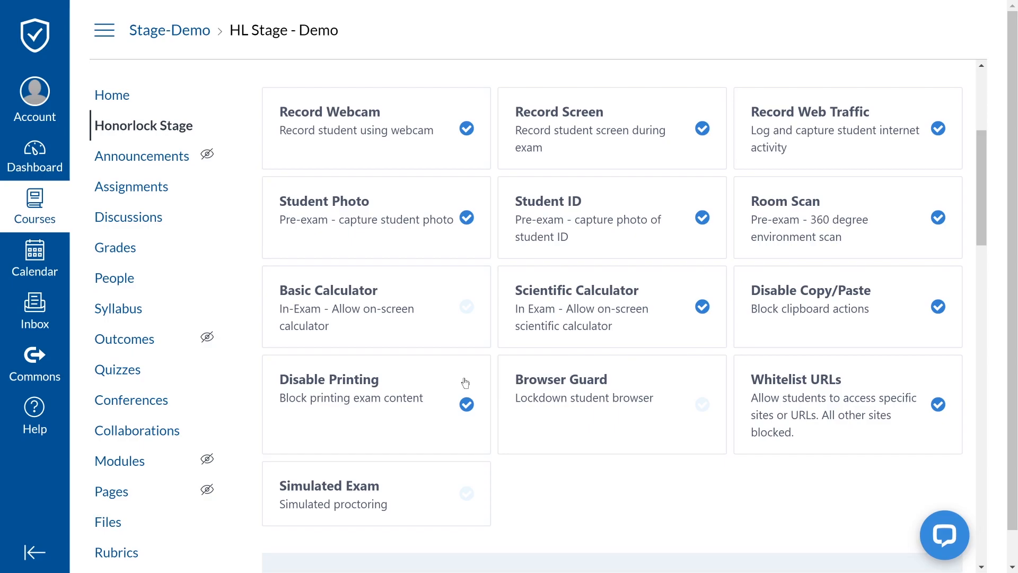
pyautogui.click(579, 427)
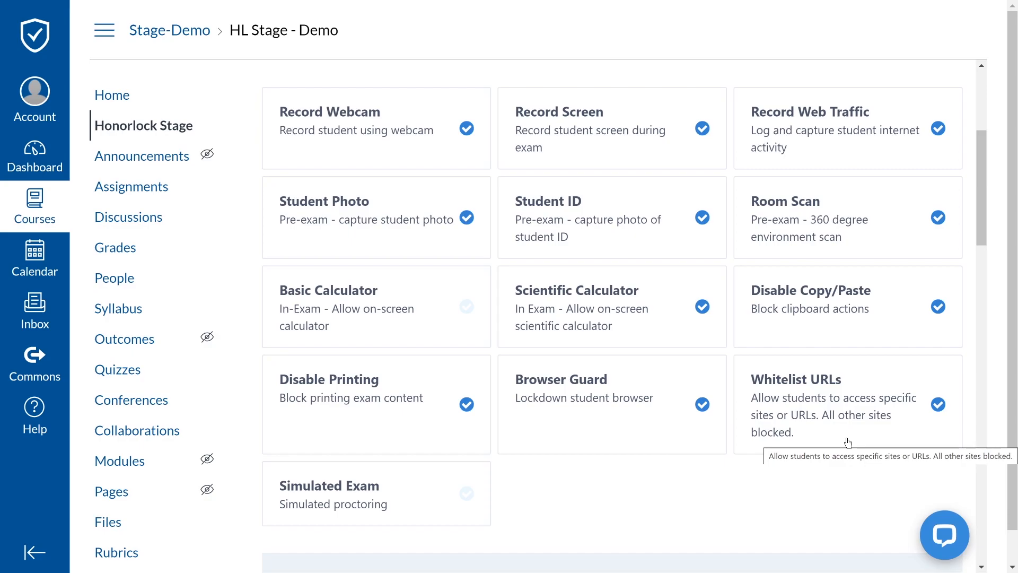
# Try the Simulated Exam option and turn it back off
pyautogui.scroll(-3, 862, 416)
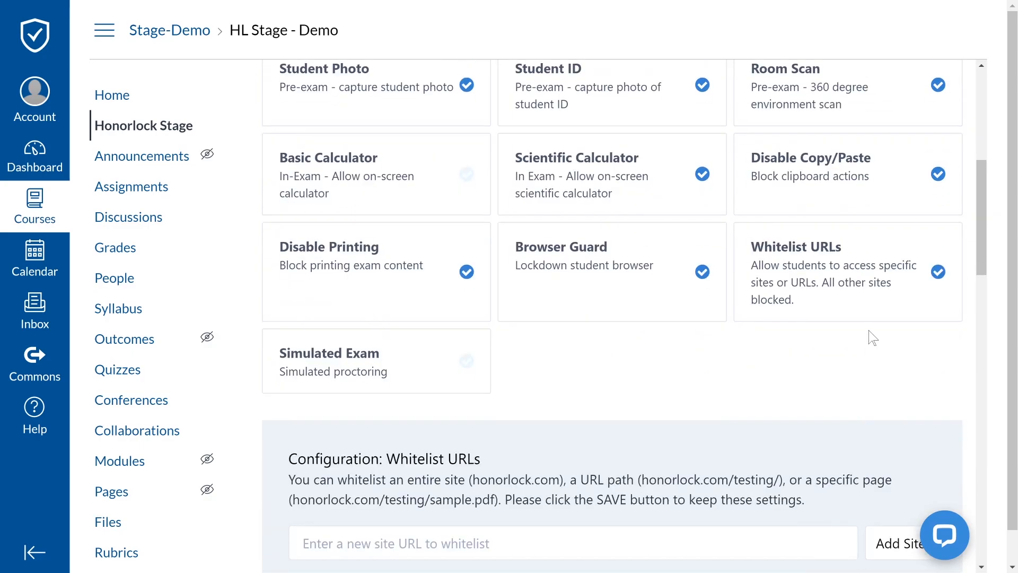
pyautogui.scroll(-1, 872, 338)
pyautogui.scroll(-1, 872, 338)
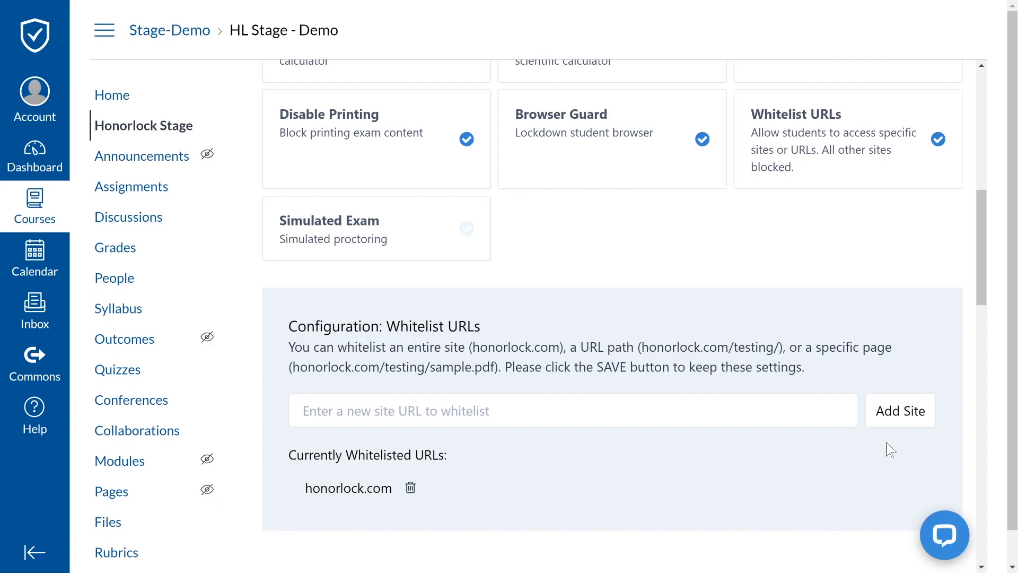
pyautogui.scroll(-1, 890, 450)
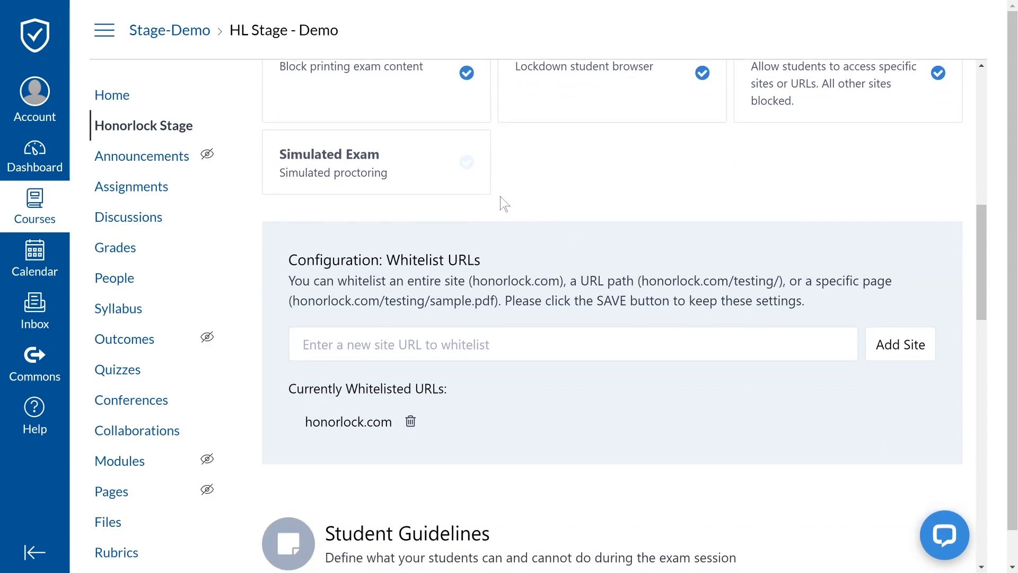
pyautogui.click(478, 180)
pyautogui.click(478, 180)
# Keep Exam Visibility at "No, use the dates on the exam to determine student view" and save the exam's proctoring settings
pyautogui.scroll(-5, 524, 196)
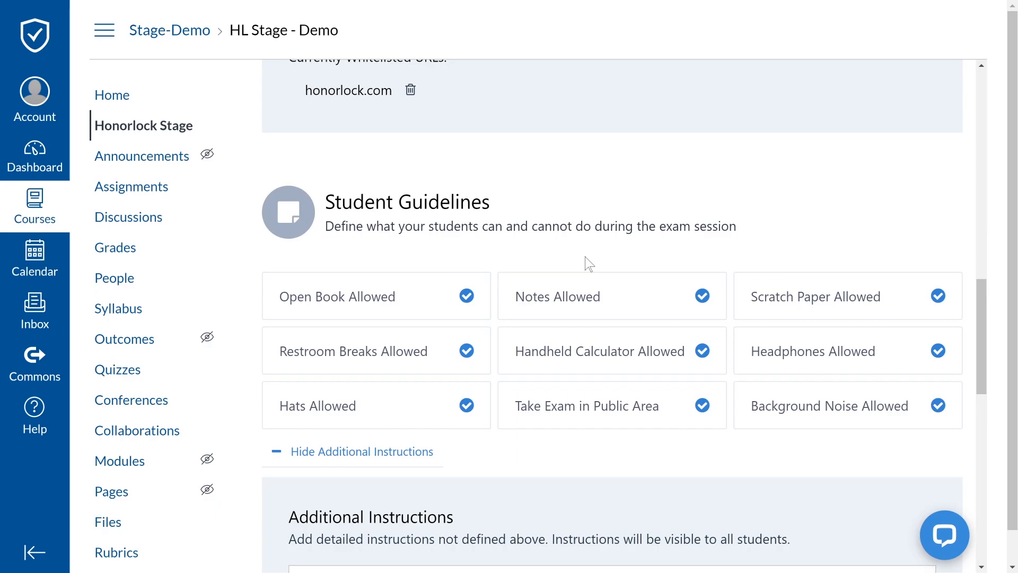
pyautogui.scroll(-2, 587, 263)
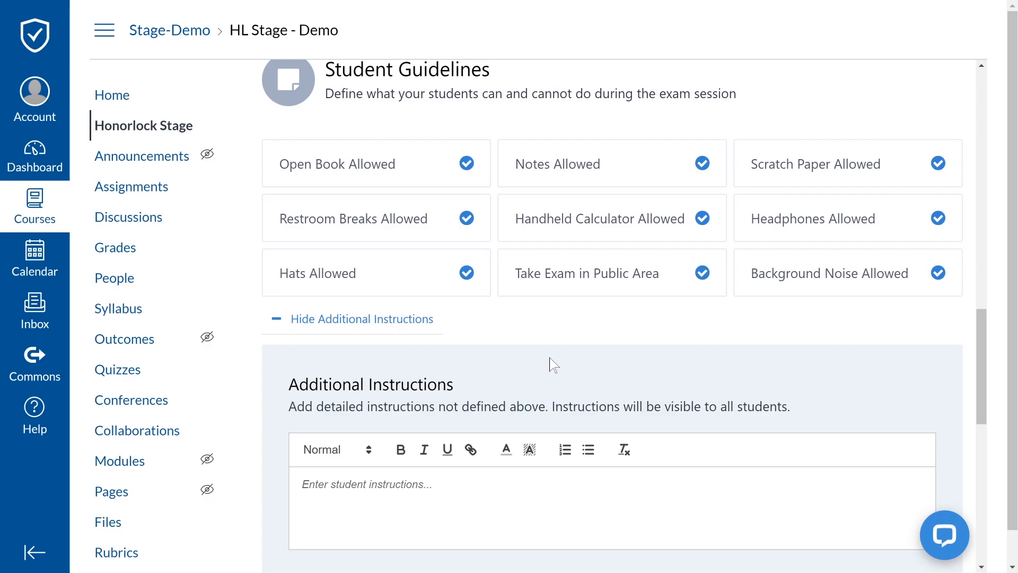
pyautogui.scroll(-8, 554, 364)
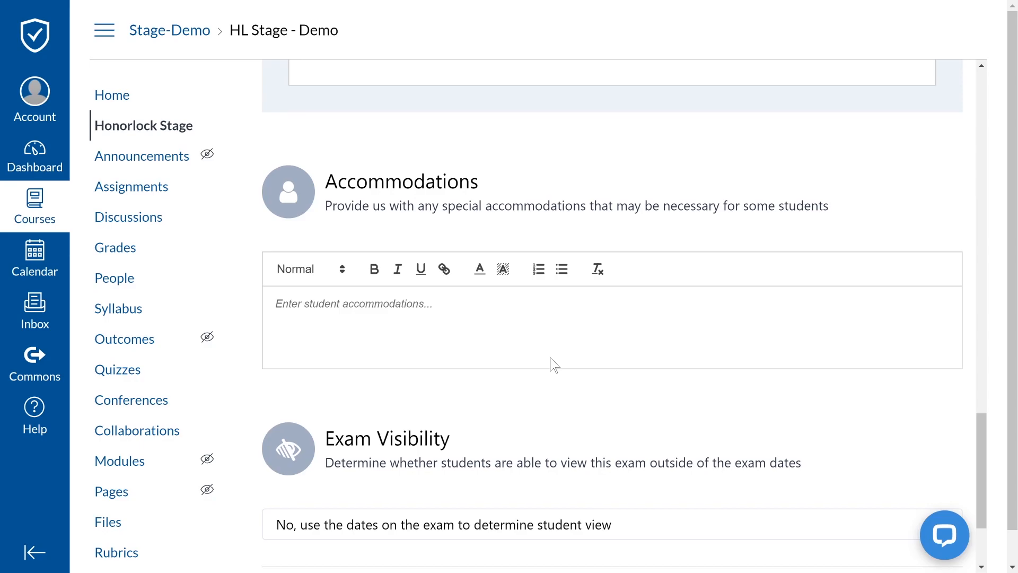
pyautogui.scroll(-3, 554, 365)
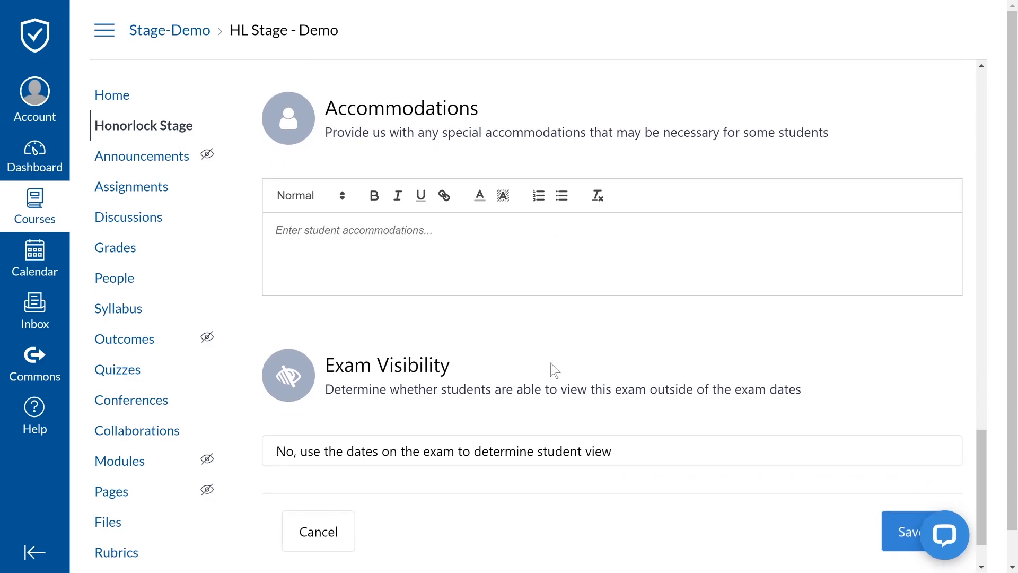
pyautogui.click(721, 400)
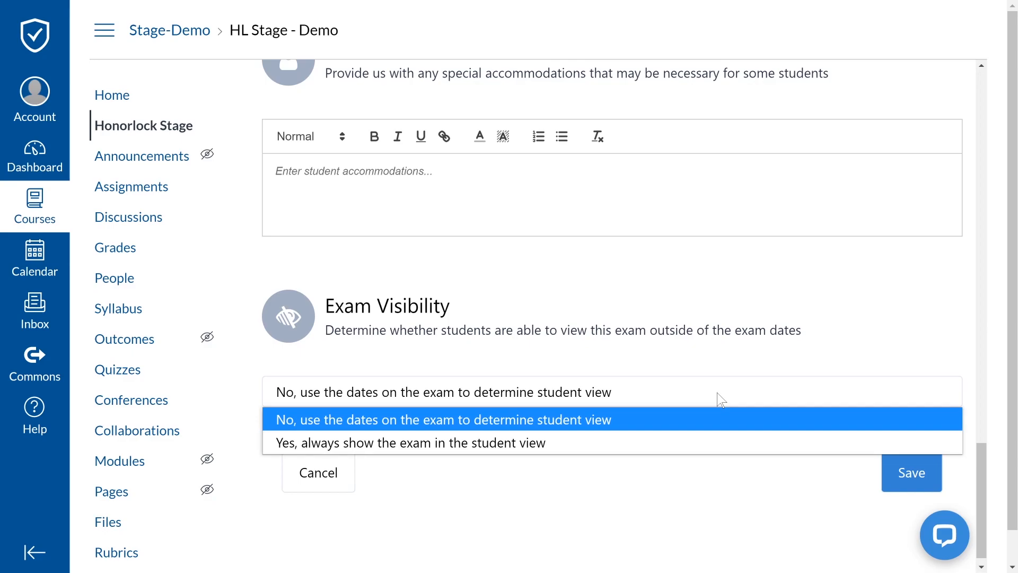
pyautogui.click(720, 399)
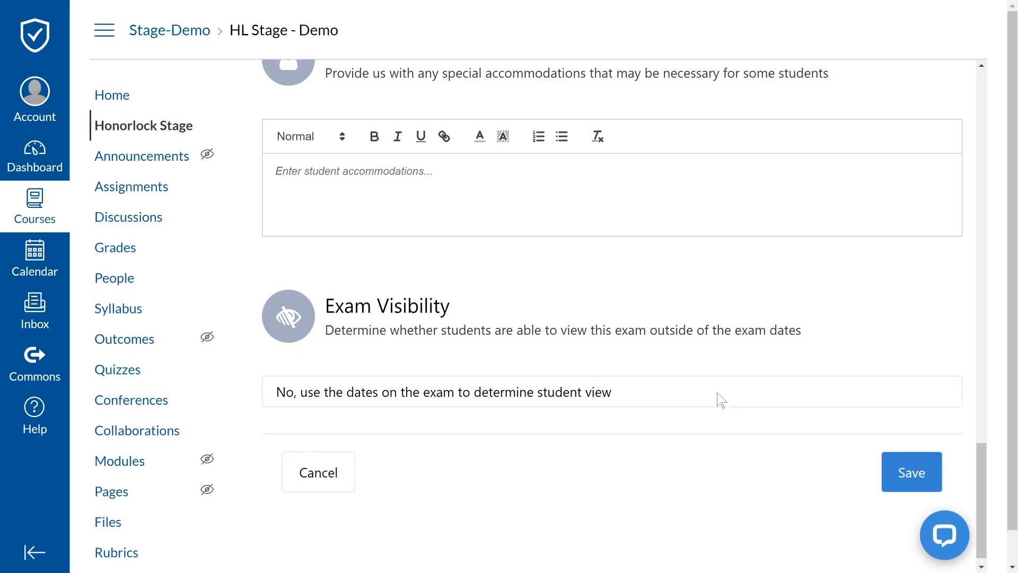
pyautogui.click(900, 480)
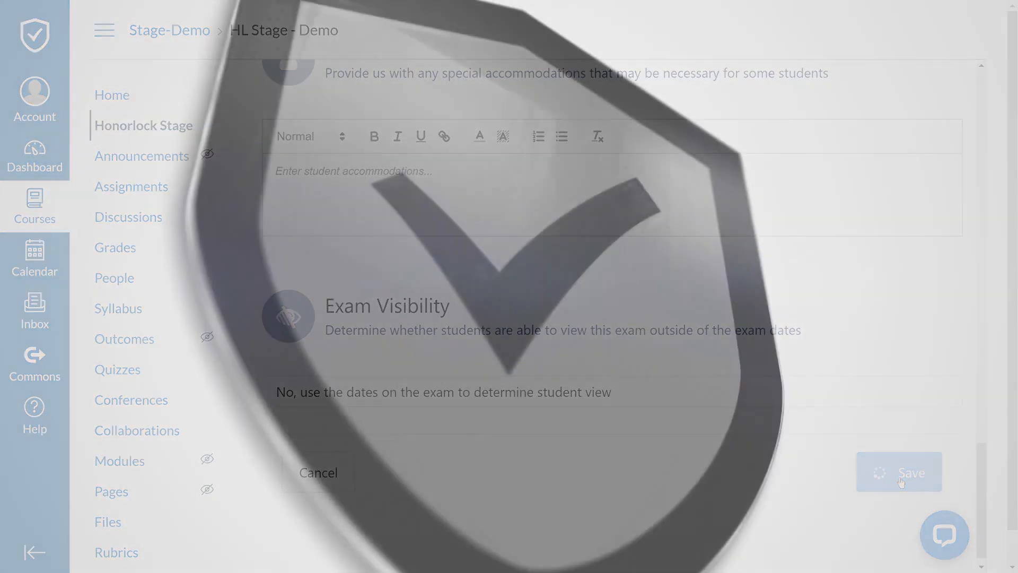